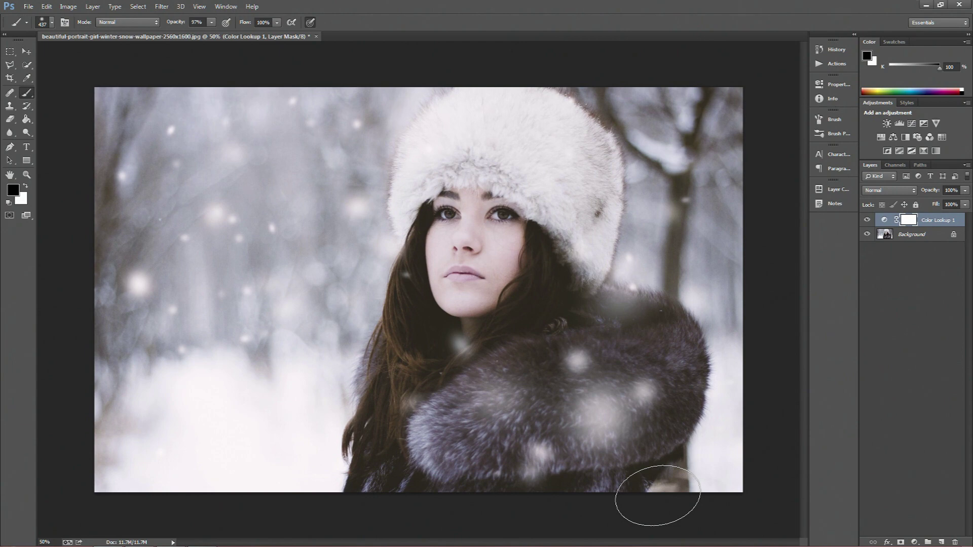
# - Bring up the File menu over the finished snowy, colour-graded portrait example
pyautogui.click(28, 6)
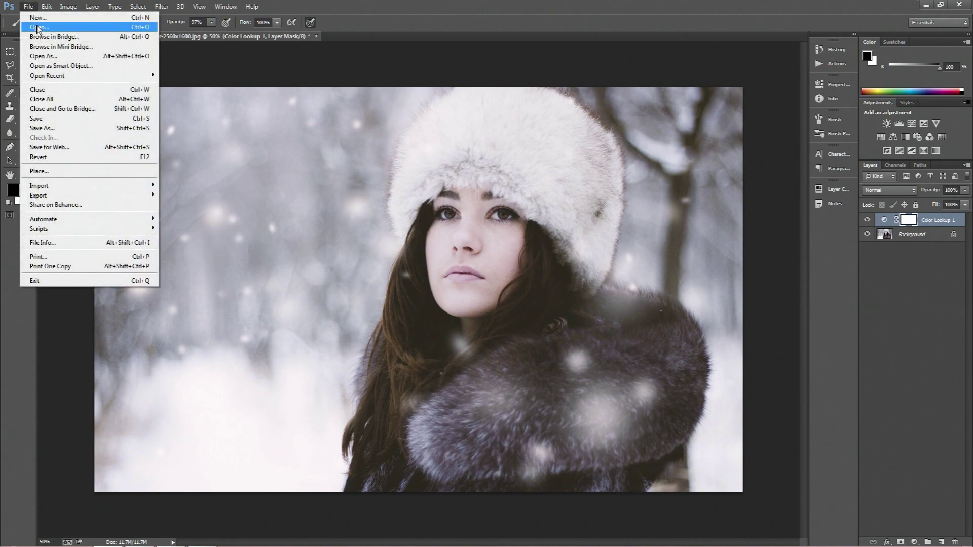
# - Close the edited portrait document without saving its changes
pyautogui.click(41, 28)
pyautogui.click(128, 121)
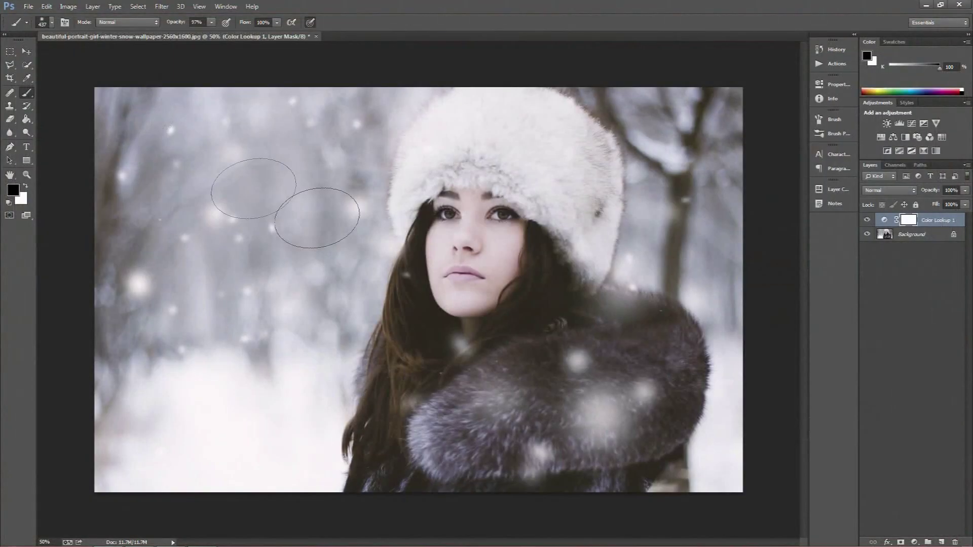
pyautogui.click(315, 36)
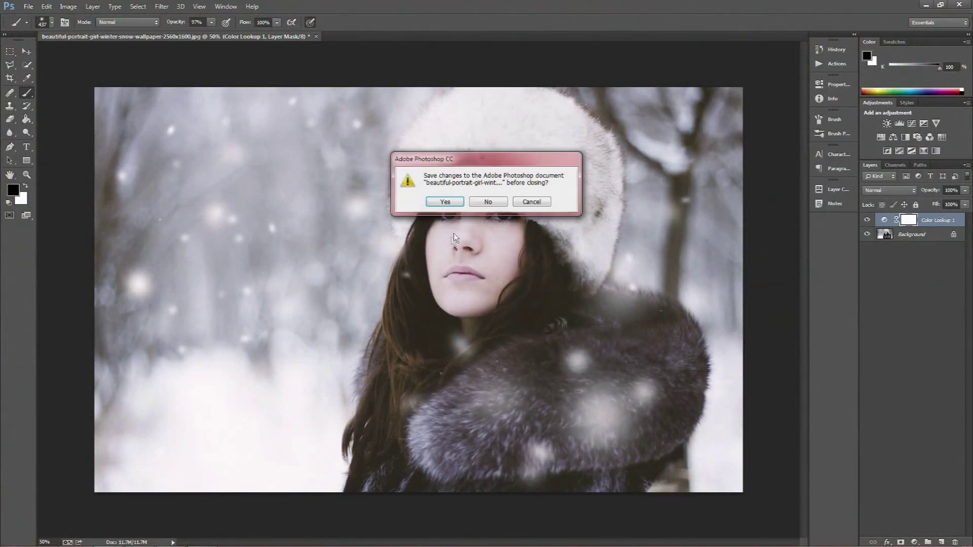
# - Open the original, unedited winter portrait photo
pyautogui.click(488, 203)
pyautogui.click(28, 6)
pyautogui.click(34, 27)
pyautogui.click(130, 110)
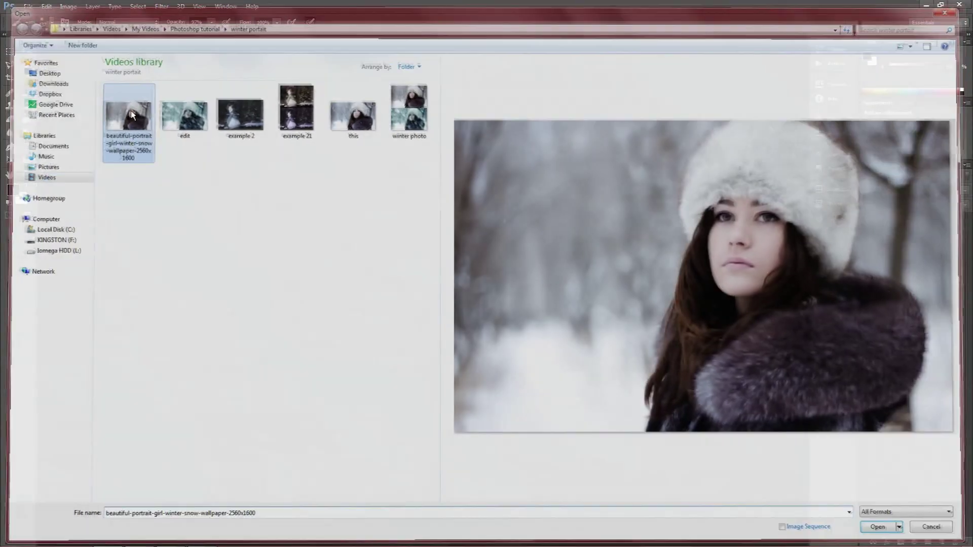
pyautogui.press('Return')
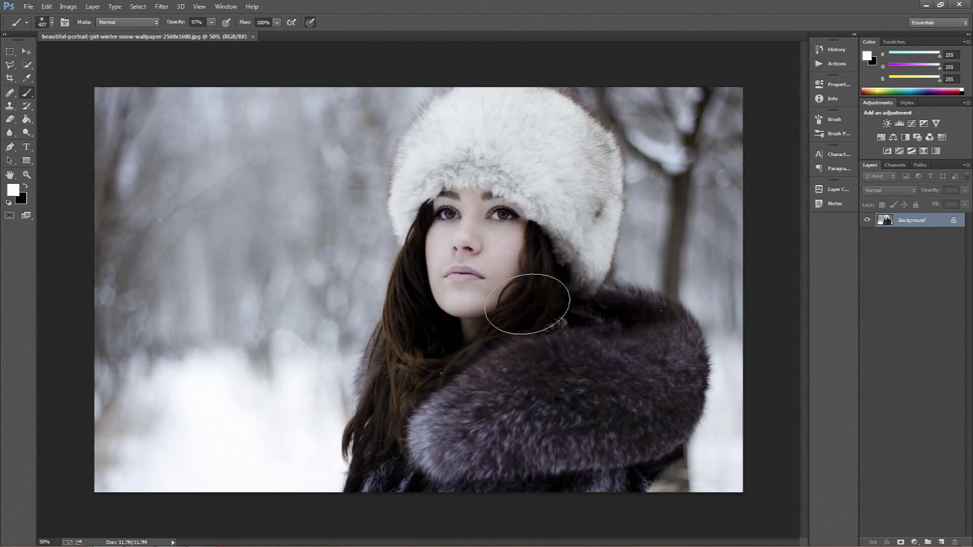
# - Review the soft 437 px brush tip (0% hardness, 500% spacing), then its Shape Dynamics
pyautogui.click(830, 121)
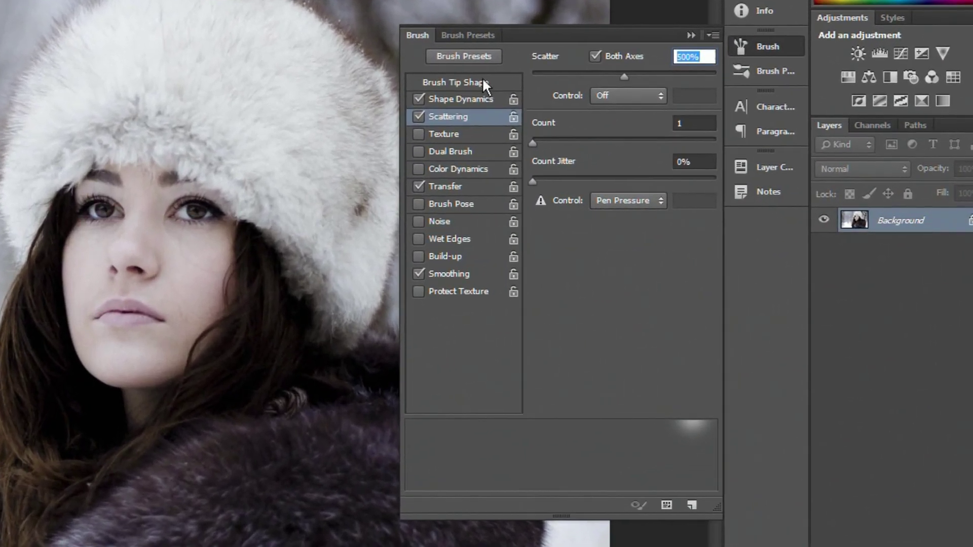
pyautogui.click(647, 132)
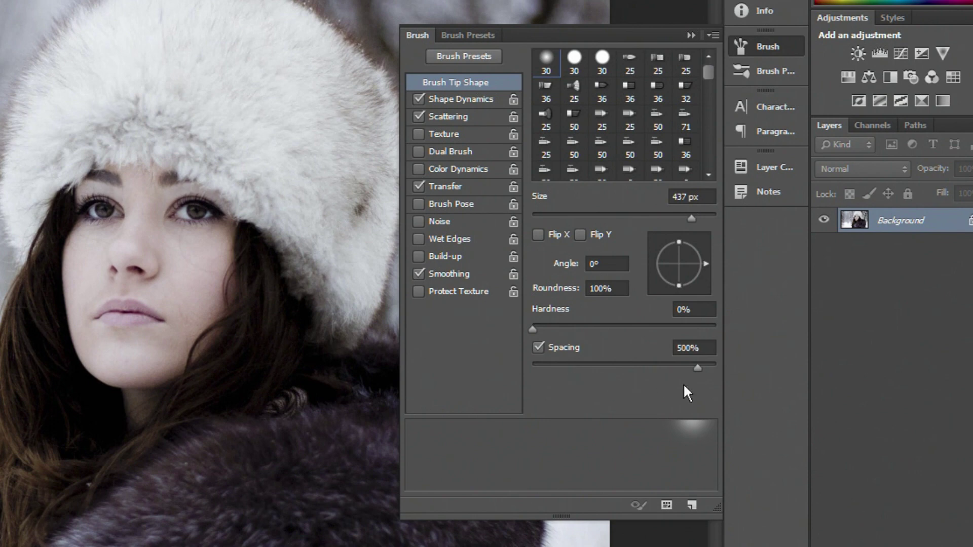
pyautogui.click(475, 99)
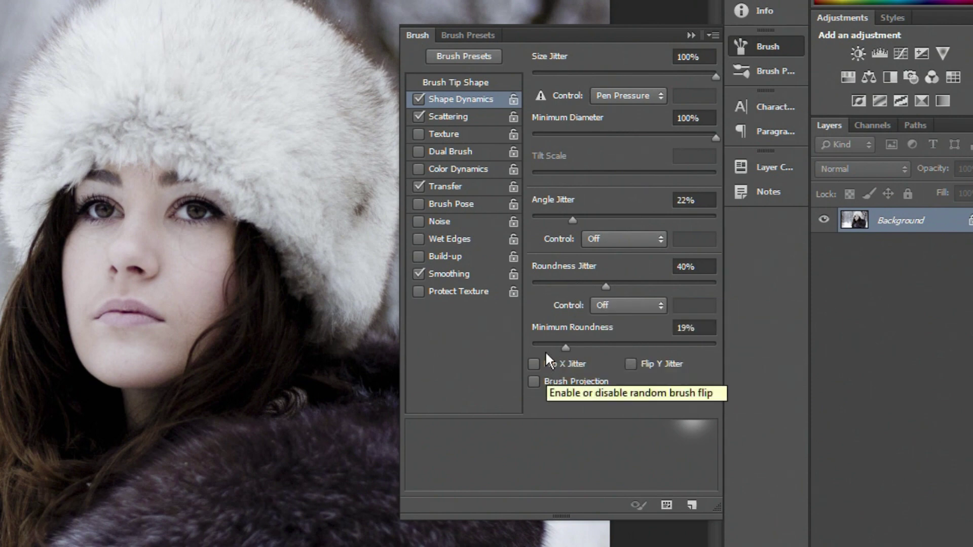
# - Review Scattering and Transfer jitter, keep Smoothing on, and add a blank Layer 1
pyautogui.click(457, 117)
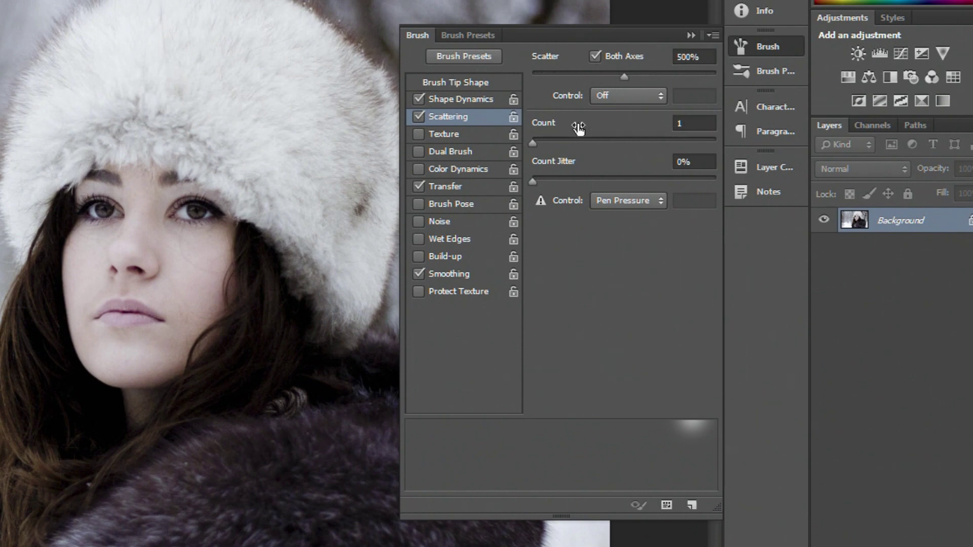
pyautogui.click(475, 188)
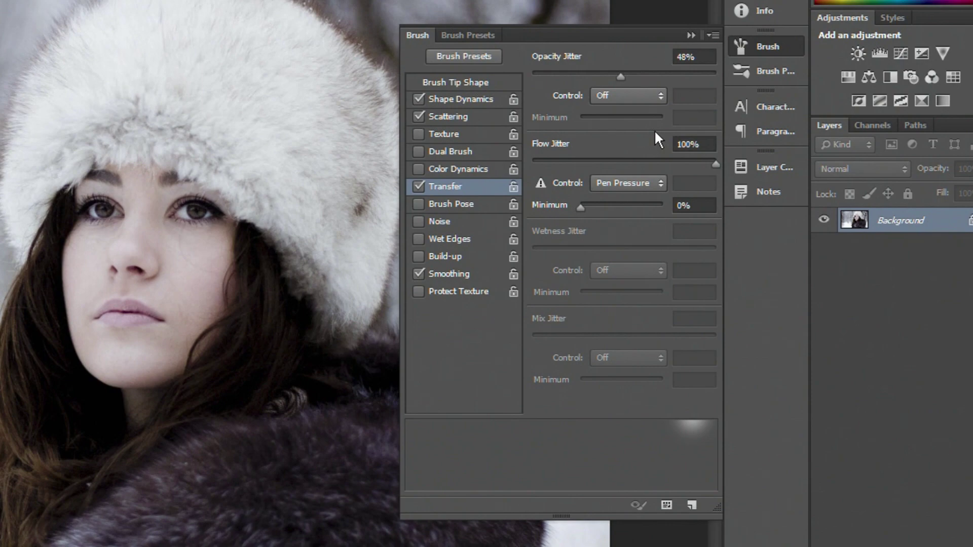
pyautogui.click(489, 274)
pyautogui.click(488, 274)
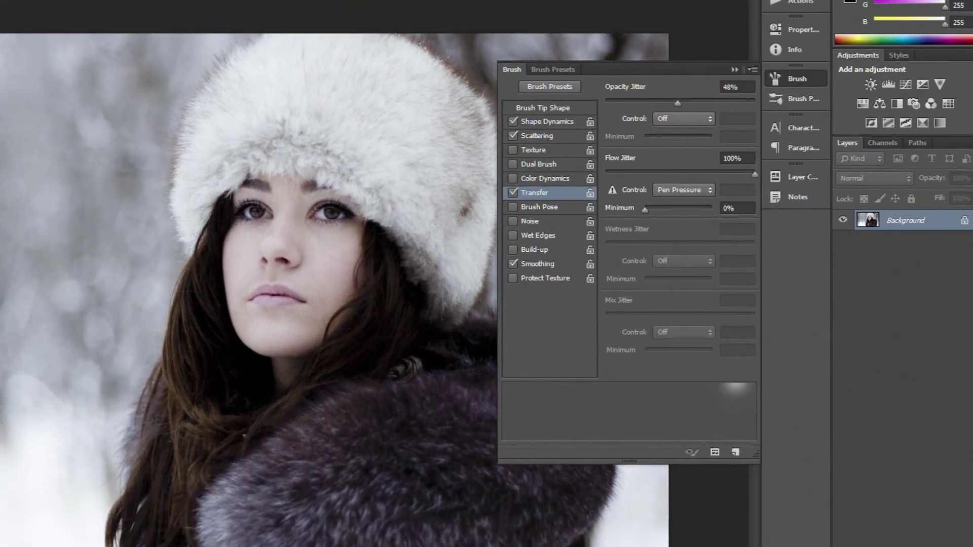
pyautogui.hotkey('ctrl', 'shift', 'alt', 'n')
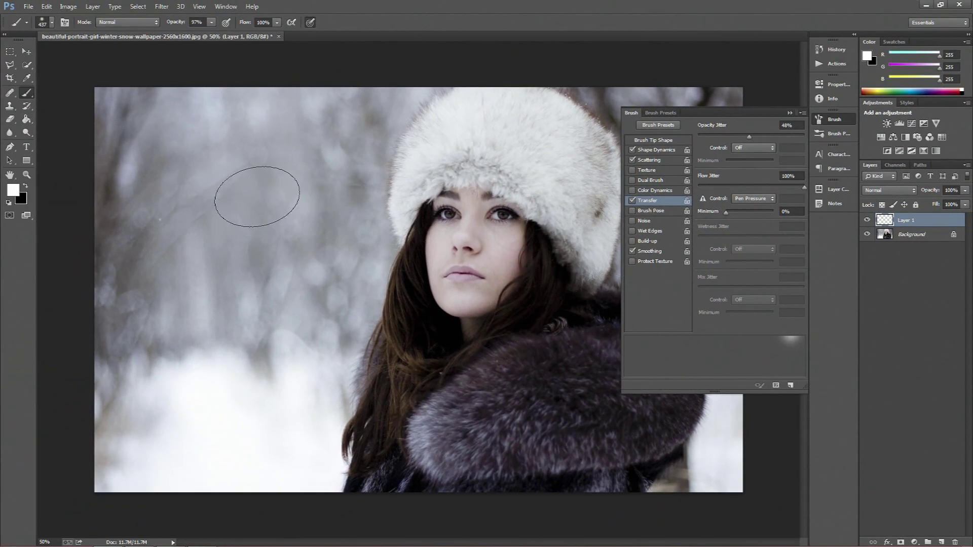
# - Dab a few large soft white snowflakes over her hair, fur collar and background trees
pyautogui.click(789, 113)
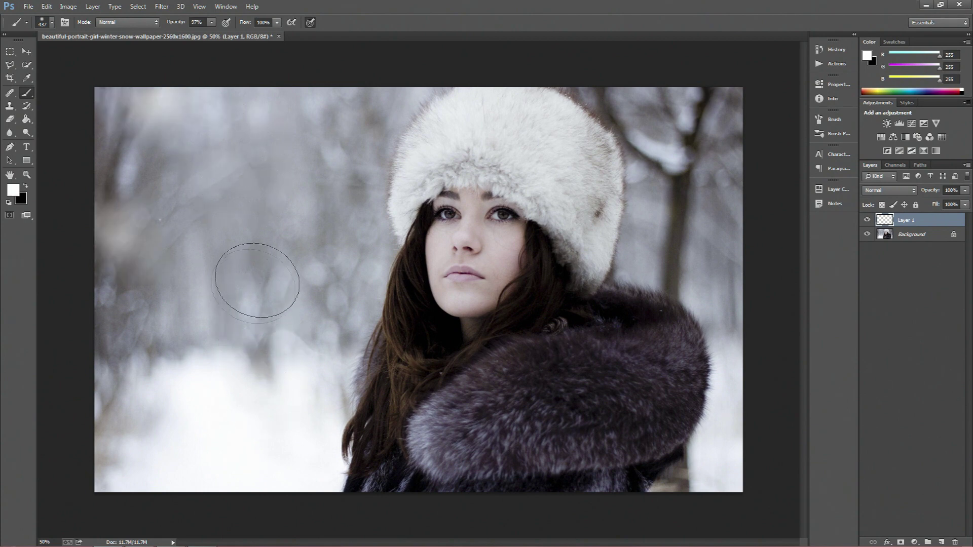
pyautogui.moveTo(339, 254)
pyautogui.mouseDown()
pyautogui.moveTo(396, 383)
pyautogui.moveTo(303, 426)
pyautogui.mouseUp()
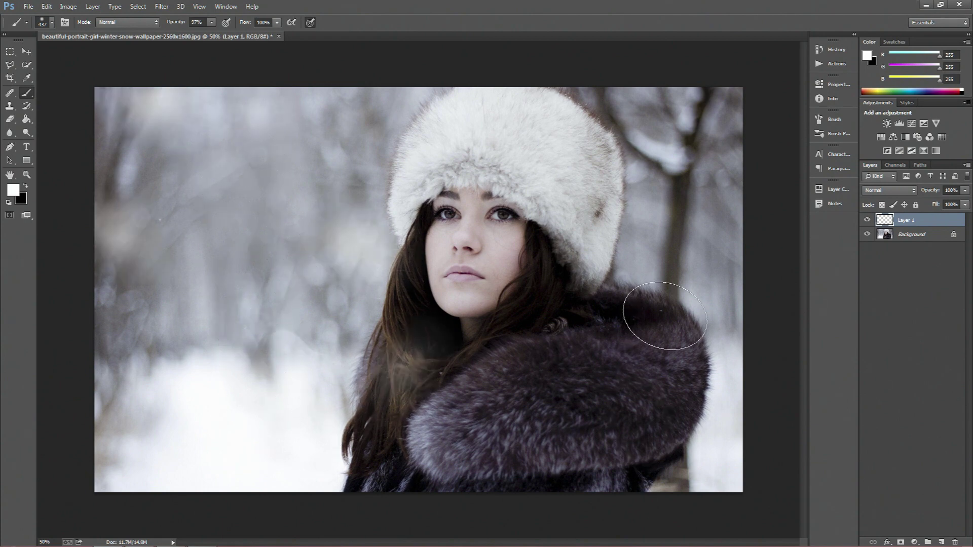
pyautogui.moveTo(653, 441); pyautogui.dragTo(633, 471)
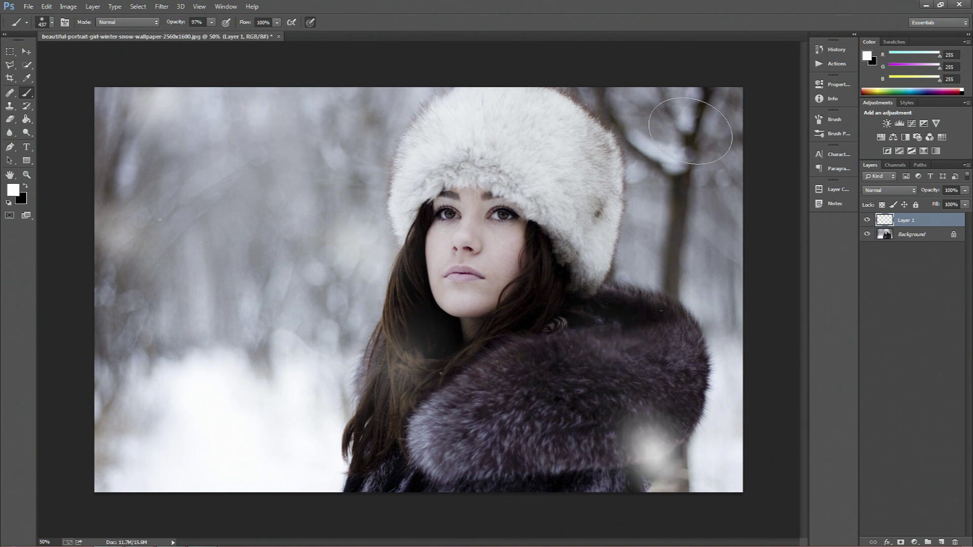
pyautogui.click(529, 304)
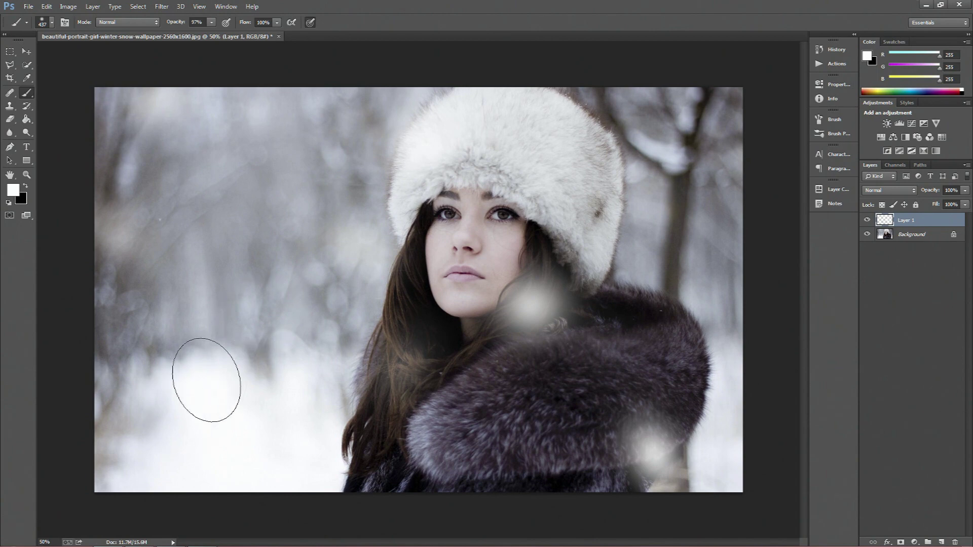
pyautogui.click(220, 303)
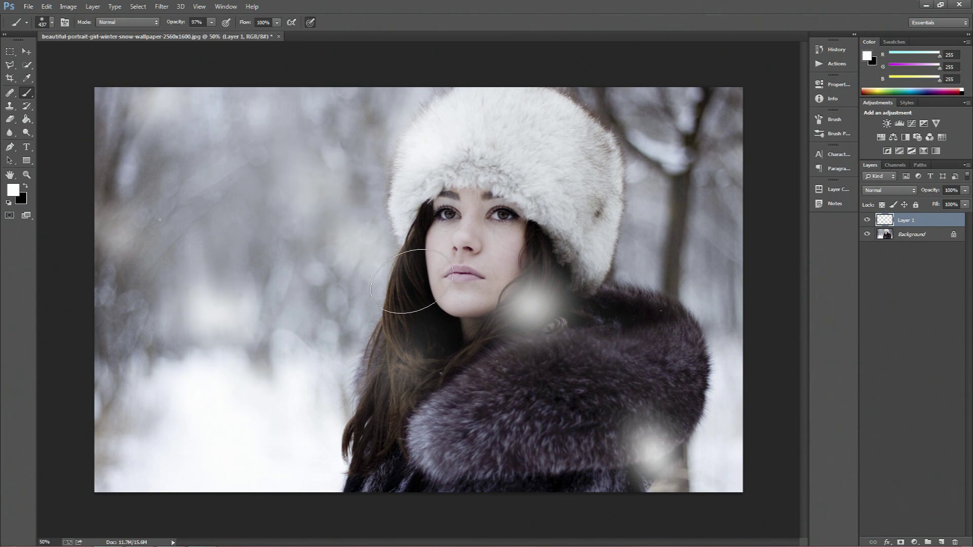
pyautogui.click(52, 22)
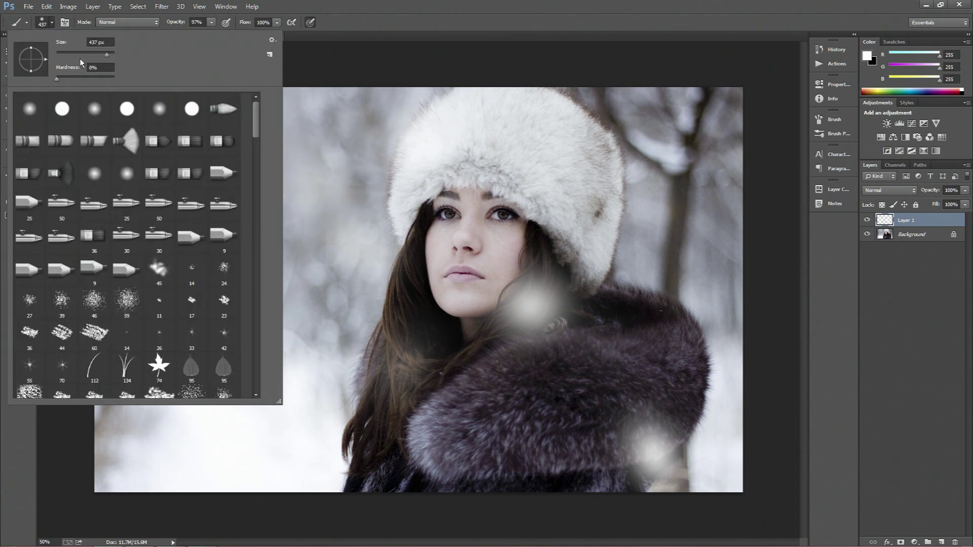
# - At 156 px, dab small snowflakes on the left and right background and fur collar
pyautogui.moveTo(106, 54); pyautogui.dragTo(94, 54)
pyautogui.click(182, 17)
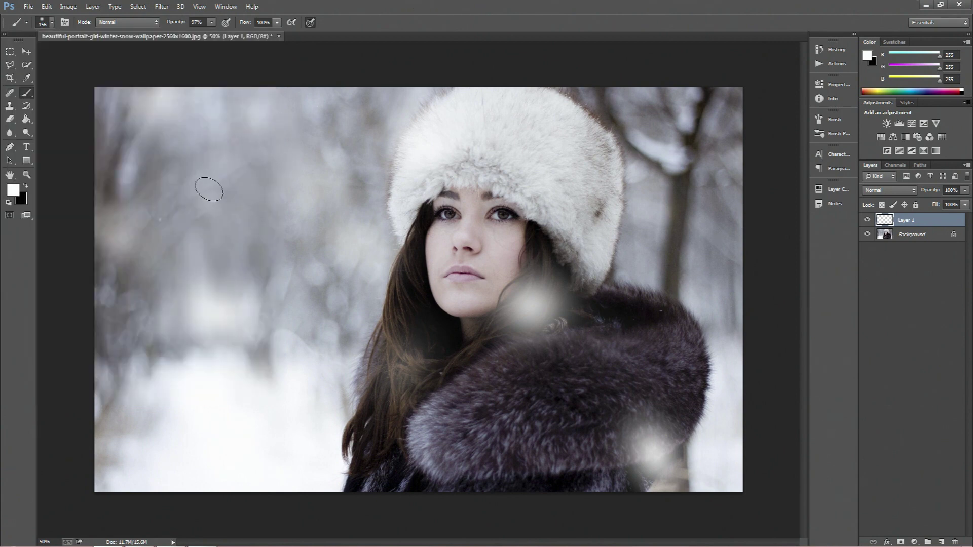
pyautogui.click(219, 191)
pyautogui.click(216, 246)
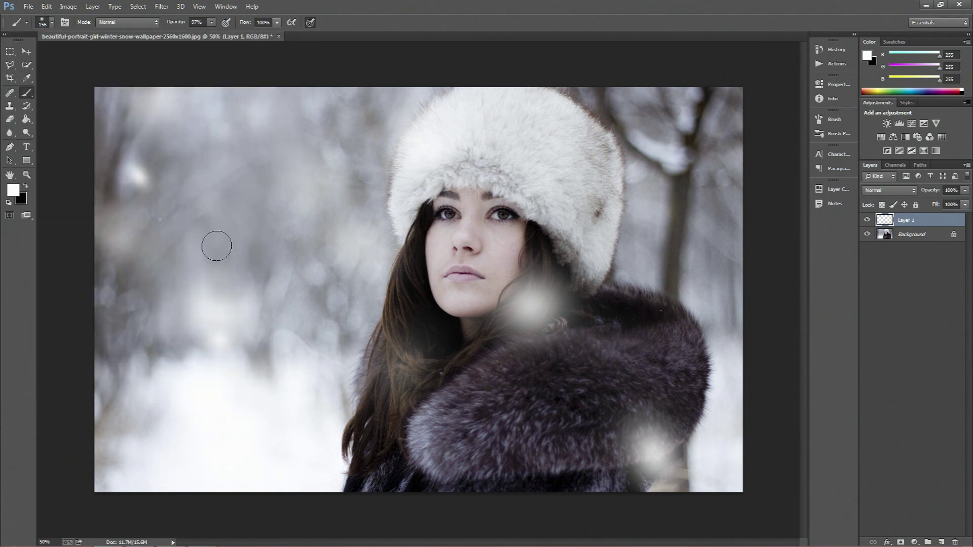
pyautogui.click(695, 176)
pyautogui.click(681, 247)
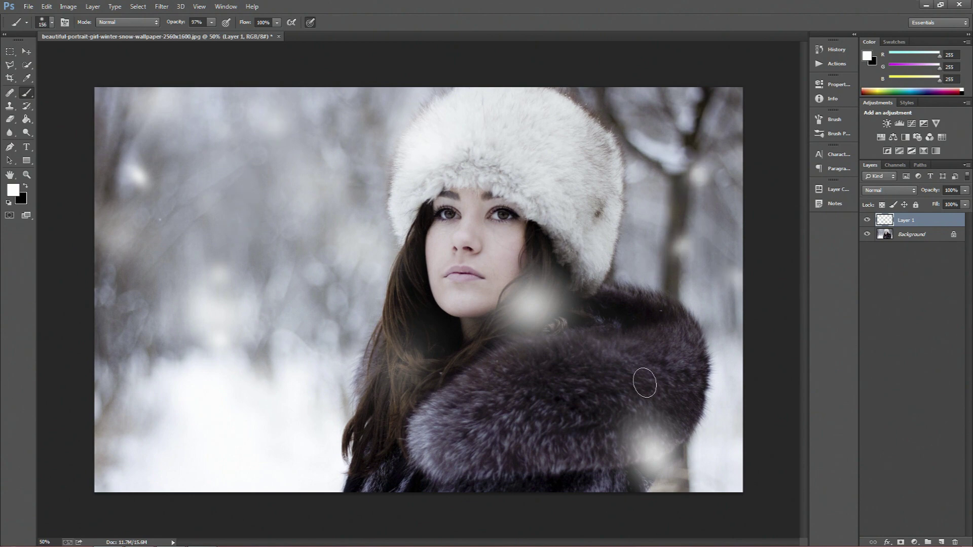
pyautogui.click(661, 377)
pyautogui.click(499, 434)
pyautogui.click(515, 388)
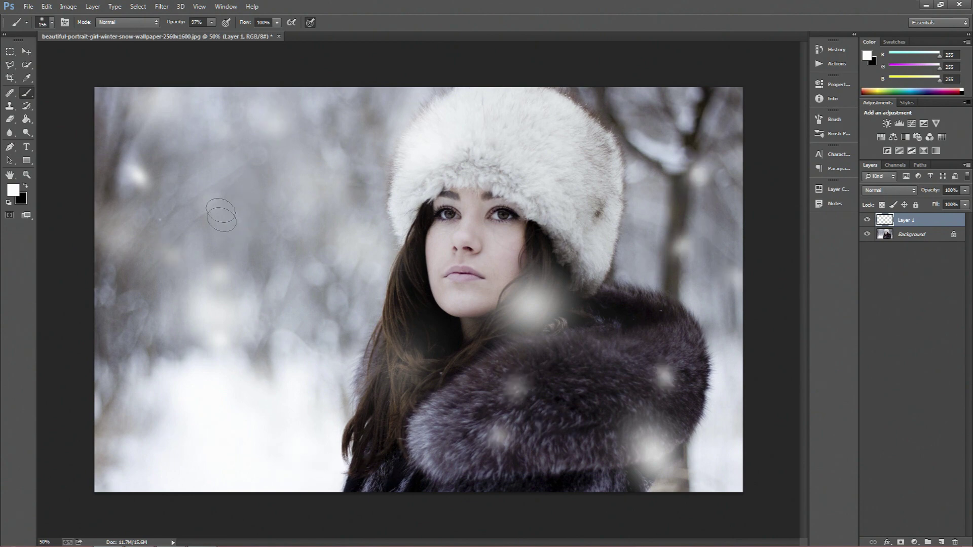
# - Shrink the brush to 64 px and add smaller snowflakes across the background and fur collar
pyautogui.click(52, 22)
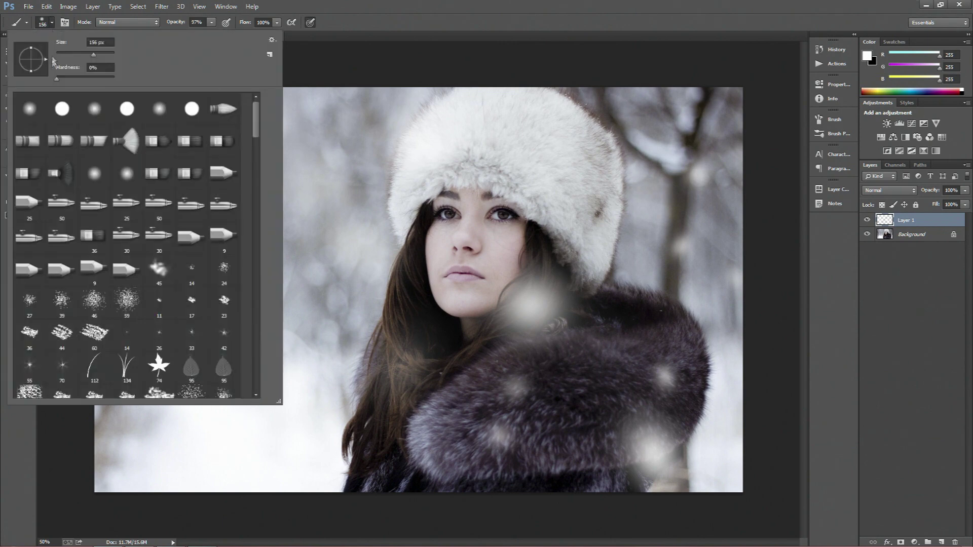
pyautogui.moveTo(70, 55); pyautogui.dragTo(76, 55)
pyautogui.click(365, 114)
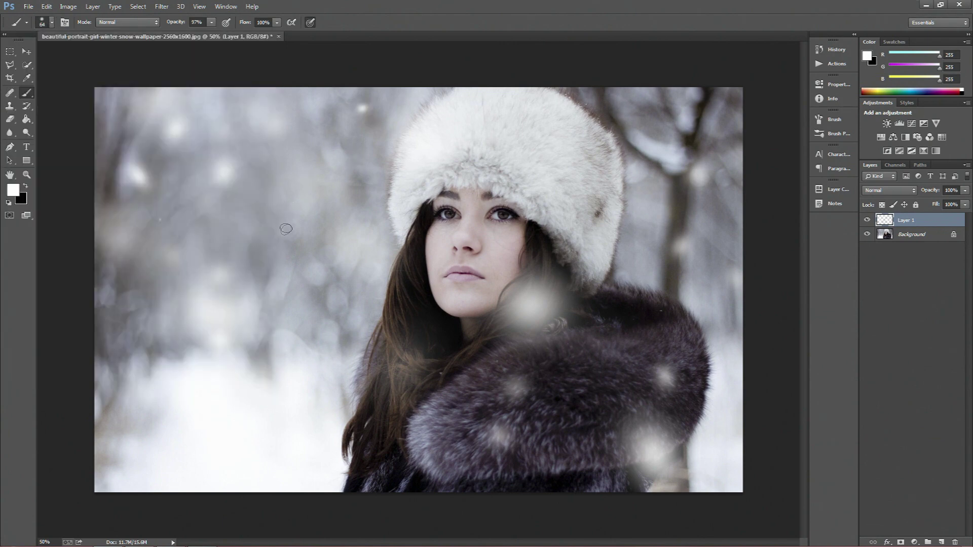
pyautogui.click(282, 205)
pyautogui.click(263, 211)
pyautogui.click(663, 277)
pyautogui.click(608, 383)
pyautogui.click(601, 439)
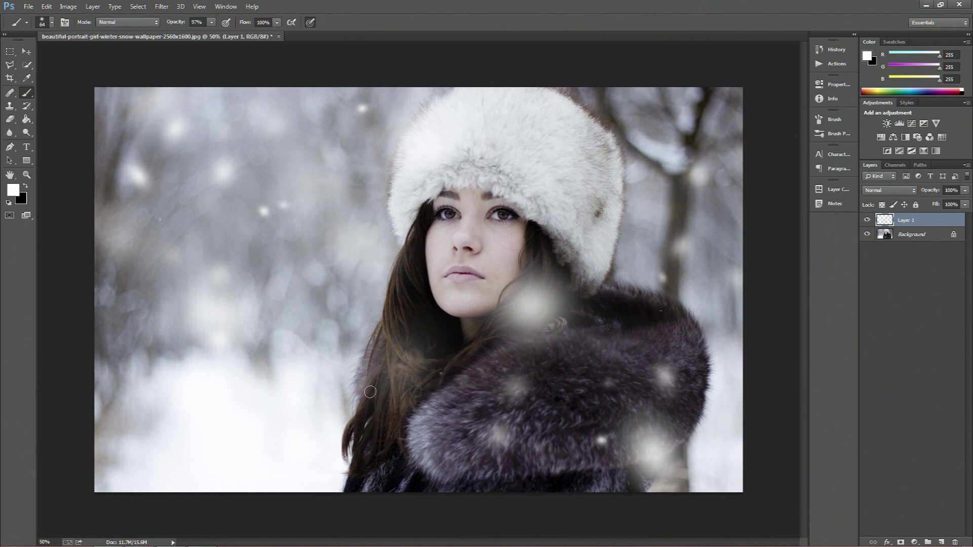
pyautogui.click(170, 288)
pyautogui.click(178, 215)
pyautogui.click(247, 221)
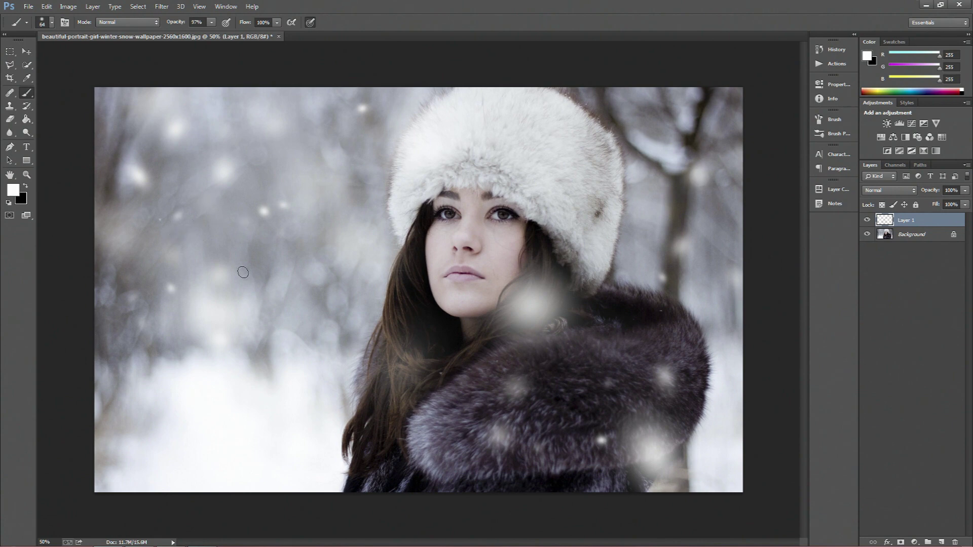
pyautogui.click(268, 139)
# - Undo snowflakes by her cheek, then add more on the hair, upper background and hat edge
pyautogui.click(429, 301)
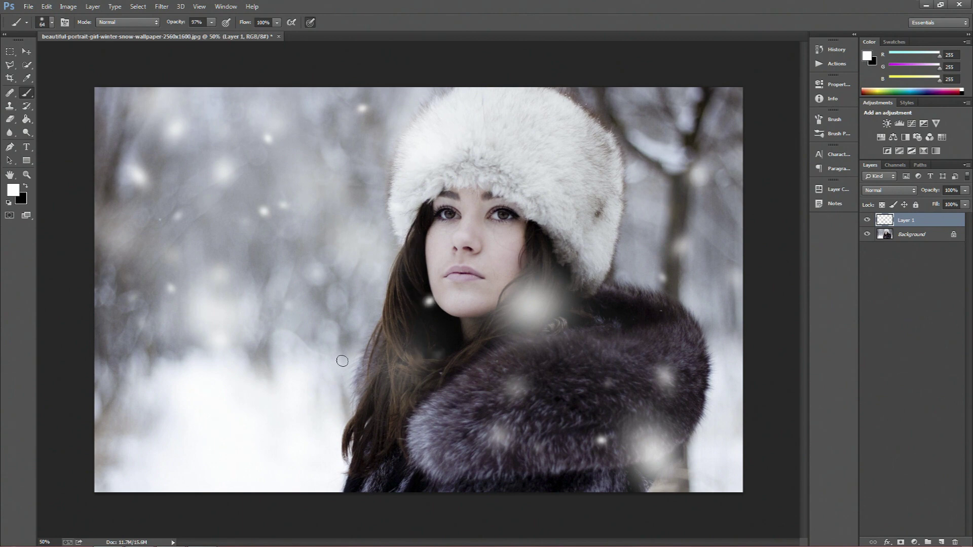
pyautogui.hotkey('ctrl', 'z')
pyautogui.click(415, 286)
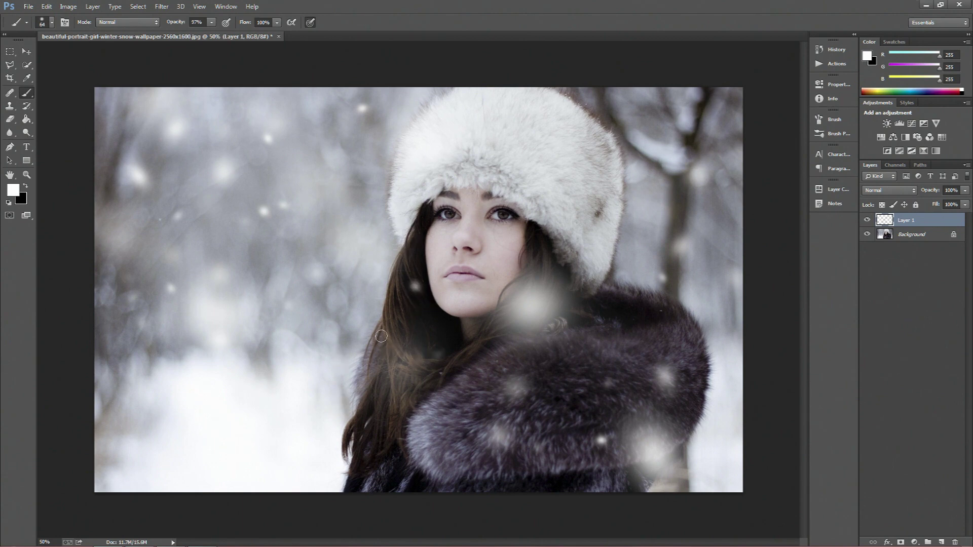
pyautogui.hotkey('ctrl', 'z')
pyautogui.click(388, 375)
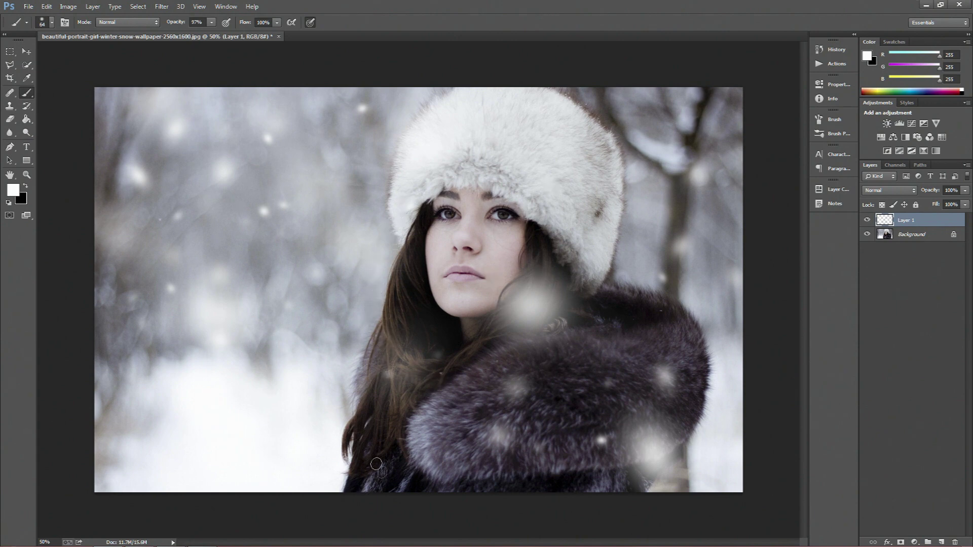
pyautogui.click(333, 230)
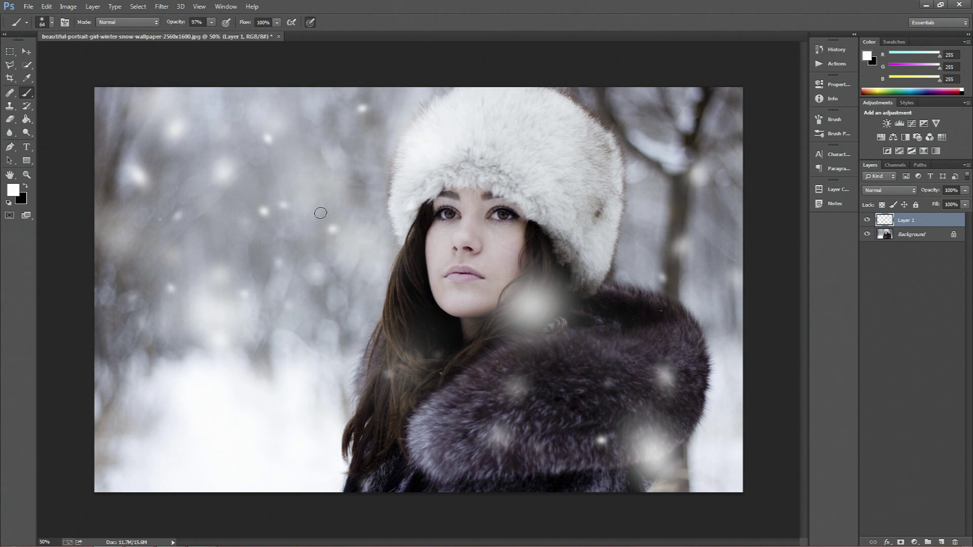
pyautogui.click(306, 206)
pyautogui.click(223, 155)
pyautogui.click(603, 209)
pyautogui.click(620, 222)
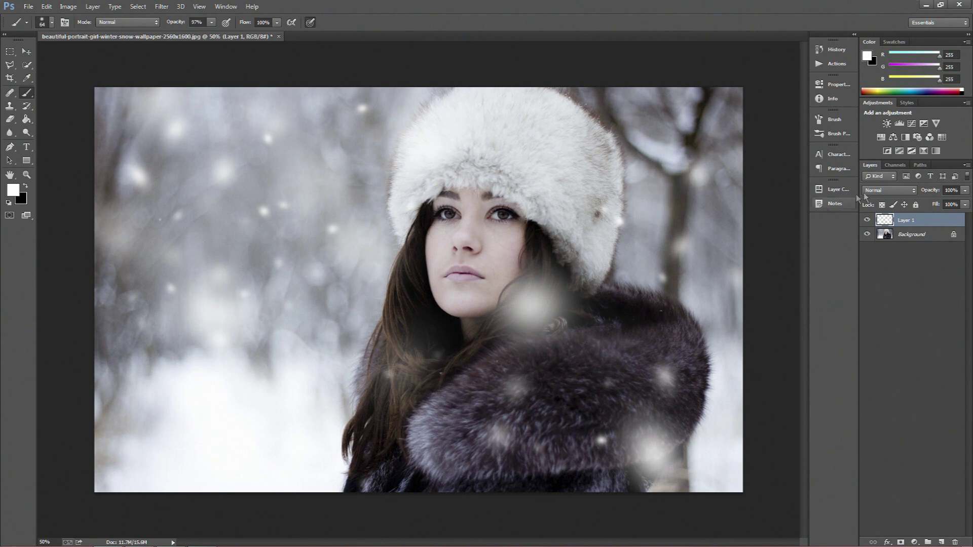
# - Add a Color Lookup layer and preview 3DLUT looks from Crisp_Warm through Soft_Warming
pyautogui.click(948, 135)
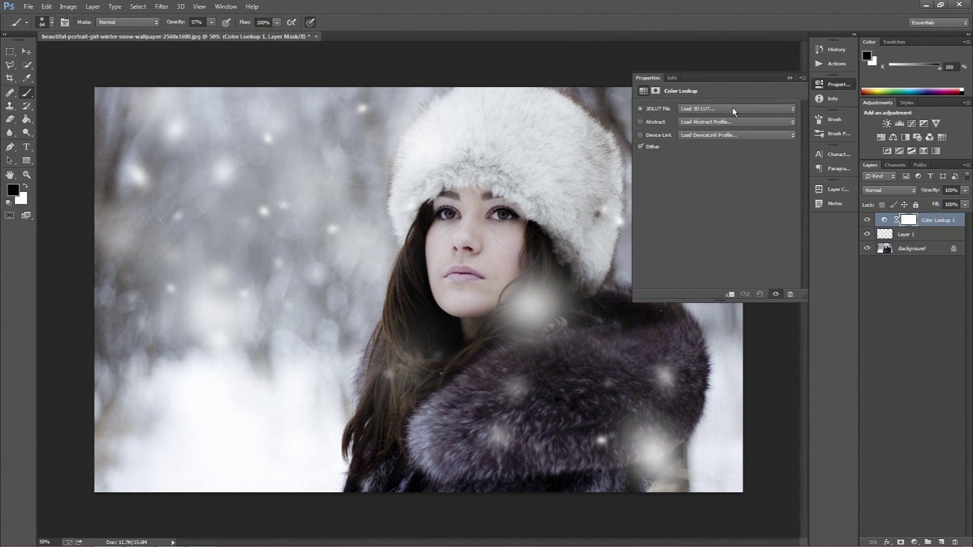
pyautogui.click(731, 107)
pyautogui.click(726, 159)
pyautogui.press('Down')
pyautogui.press('Down')
pyautogui.press('Down')
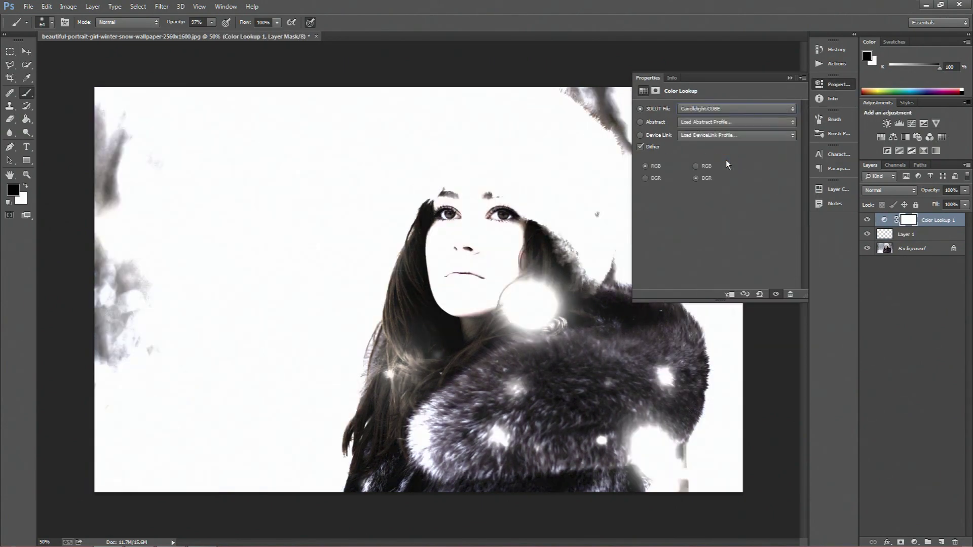
pyautogui.press('Down')
pyautogui.press('Up')
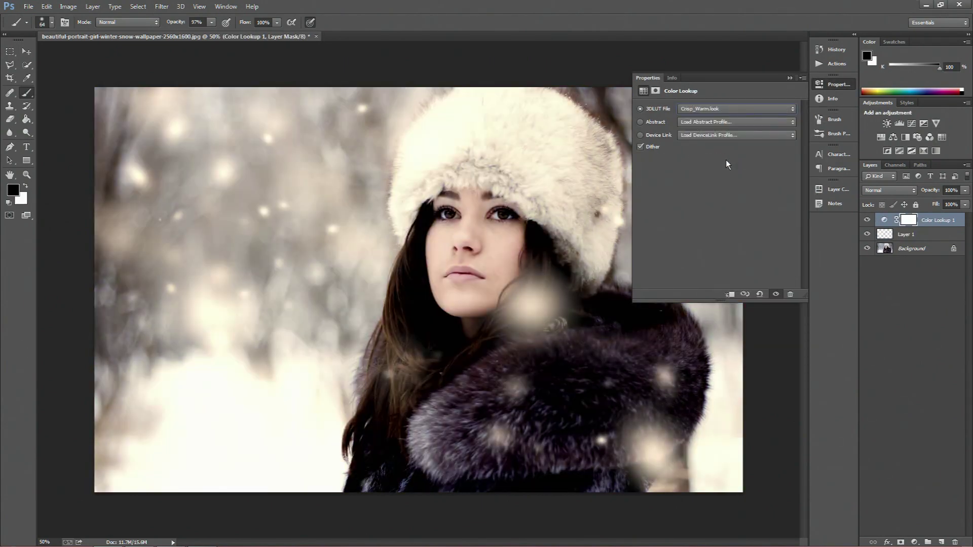
pyautogui.press('Down')
pyautogui.press('Up')
pyautogui.press('Down')
pyautogui.press('Down')
pyautogui.press('Down')
pyautogui.press('Down')
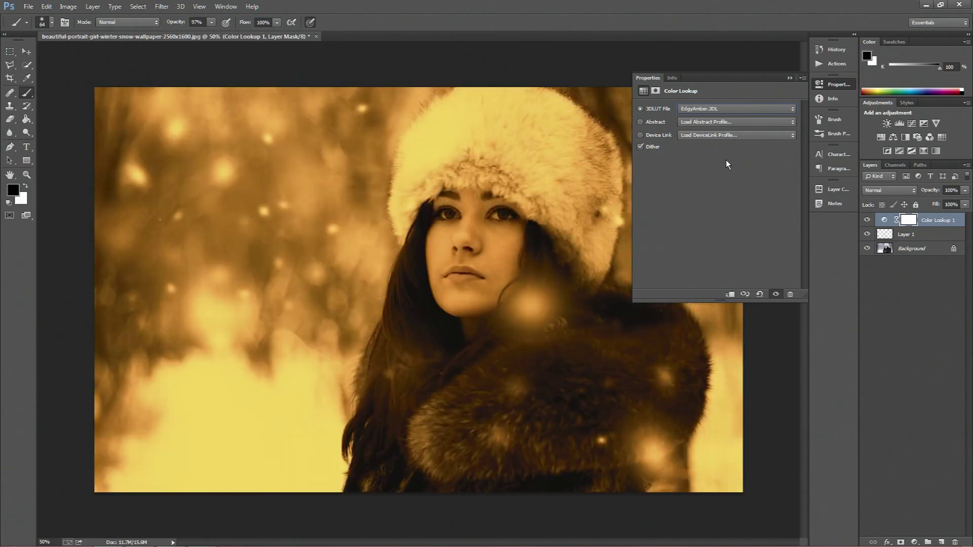
pyautogui.press('Down')
pyautogui.press('Up')
pyautogui.press('Up')
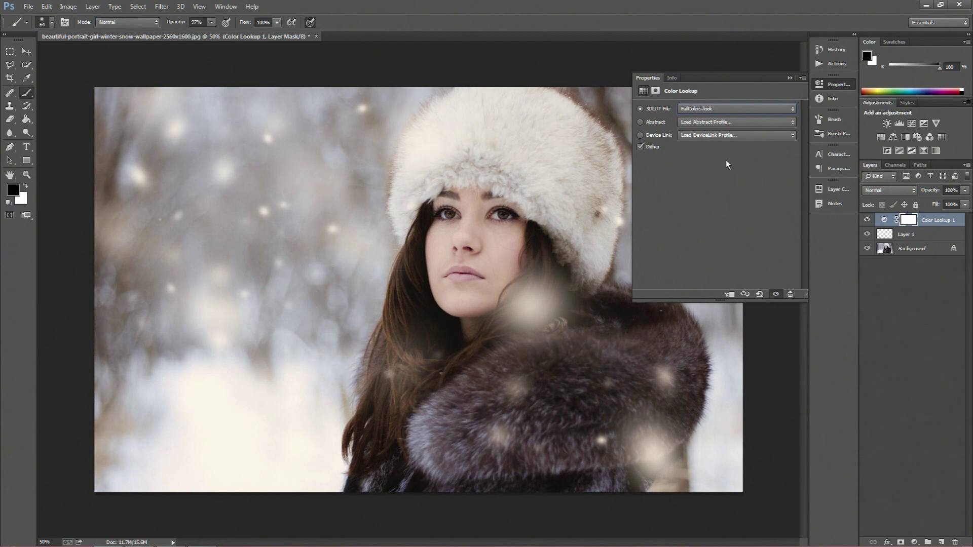
pyautogui.press('Down')
pyautogui.press('Down')
pyautogui.press('Down')
pyautogui.press('Down')
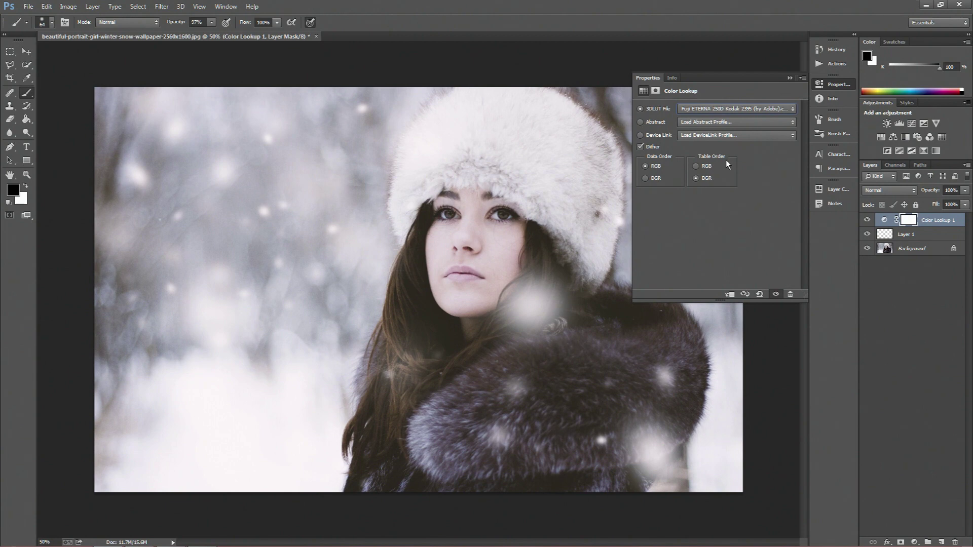
pyautogui.press('Down')
pyautogui.press('Down')
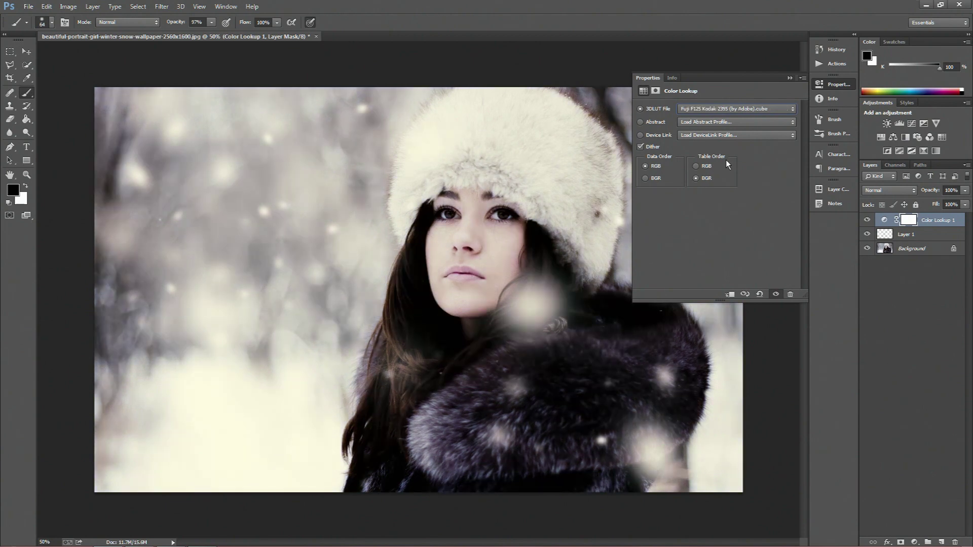
pyautogui.press('Down')
pyautogui.press('Down')
pyautogui.press('Down')
pyautogui.press('Down')
pyautogui.press('Down')
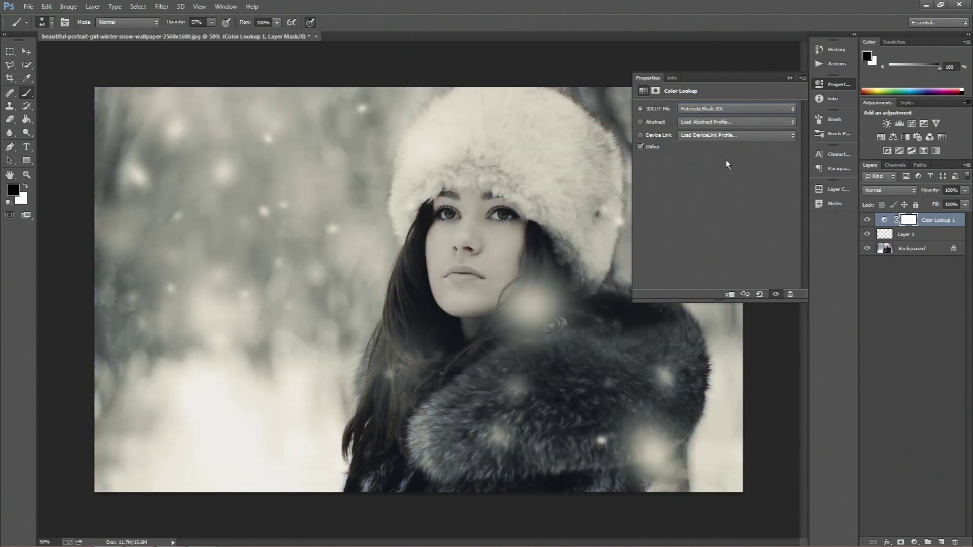
pyautogui.press('Down')
pyautogui.press('Down')
pyautogui.press('Down')
pyautogui.press('Down')
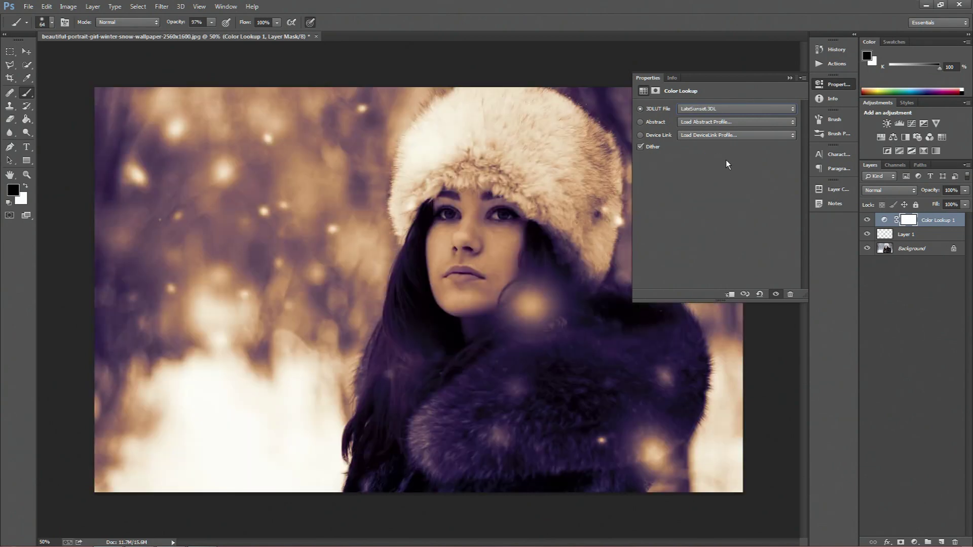
pyautogui.press('Down')
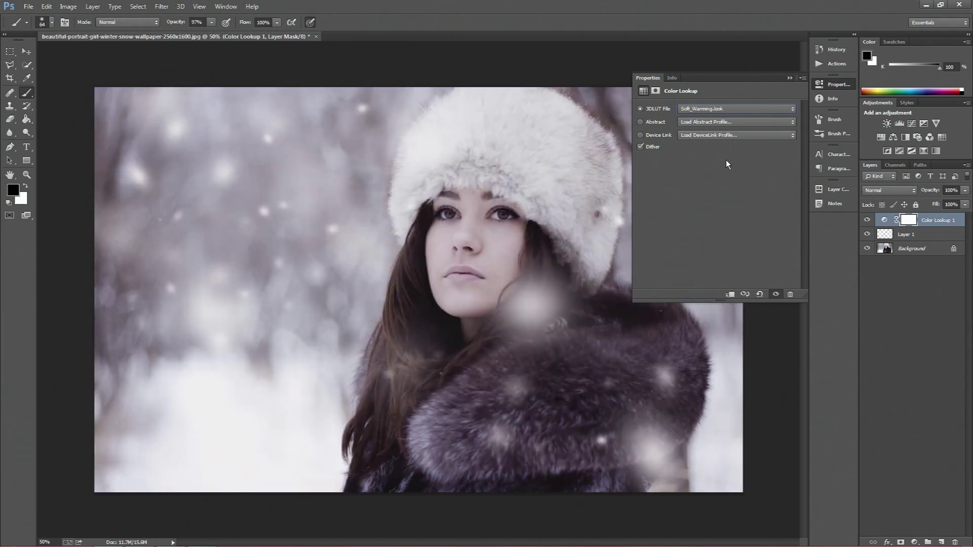
pyautogui.press('Down')
pyautogui.press('Down')
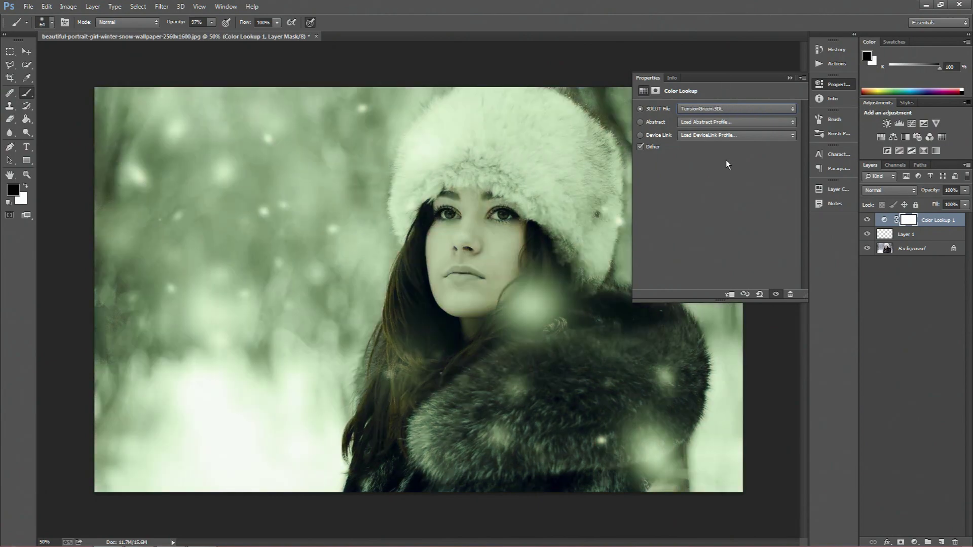
# - Preview Blacklight Poster and Gold-Crimson, then settle on the Sienna-Blue abstract profile
pyautogui.click(730, 122)
pyautogui.click(731, 163)
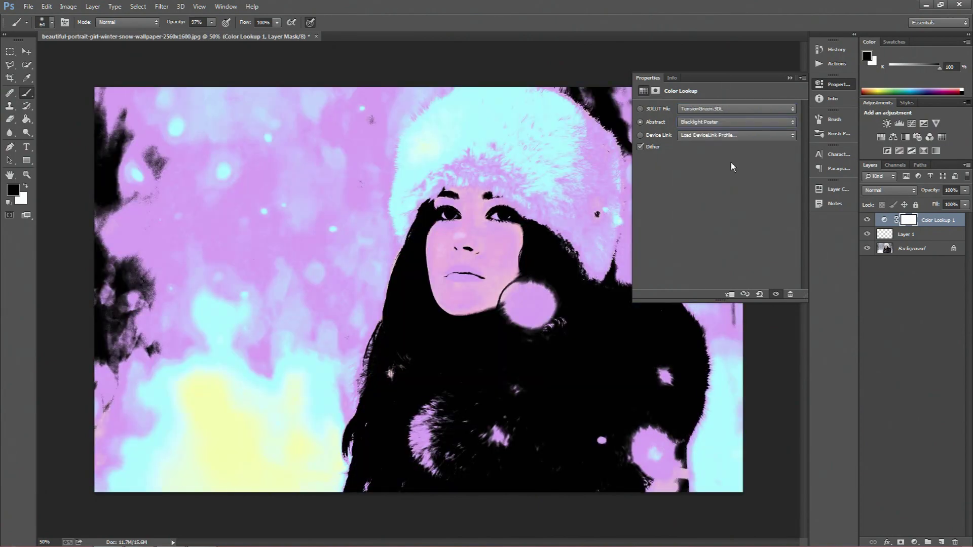
pyautogui.press('Down')
pyautogui.press('Down')
pyautogui.press('Down')
pyautogui.press('Down')
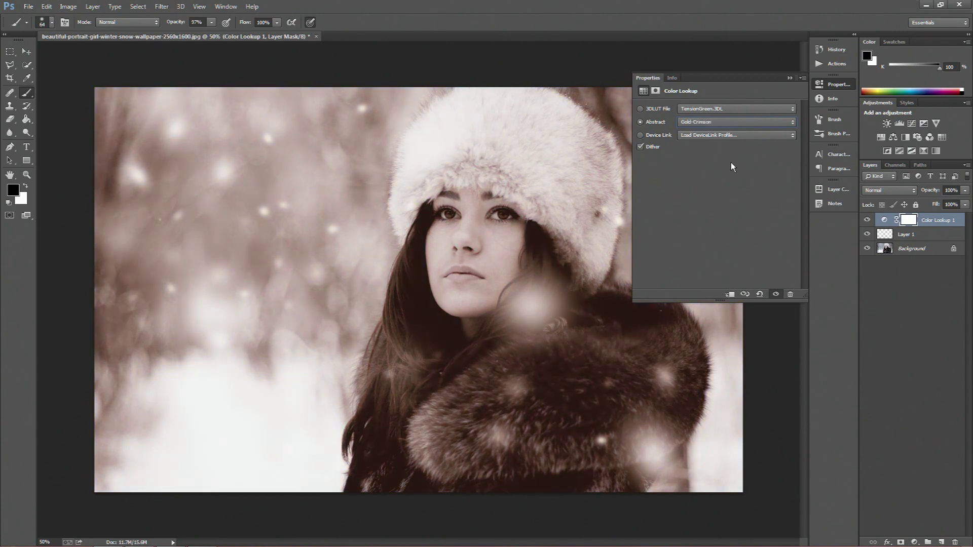
pyautogui.press('Down')
pyautogui.press('Down')
pyautogui.press('Down')
pyautogui.press('Down')
pyautogui.press('Up')
# - Collapse the Color Lookup Properties panel to reveal the cool-graded snowy portrait
pyautogui.click(790, 78)
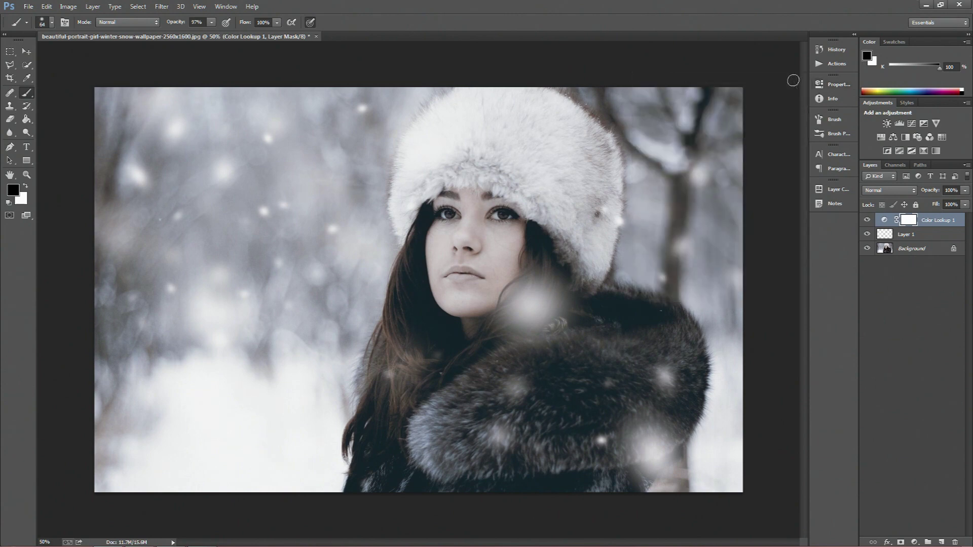